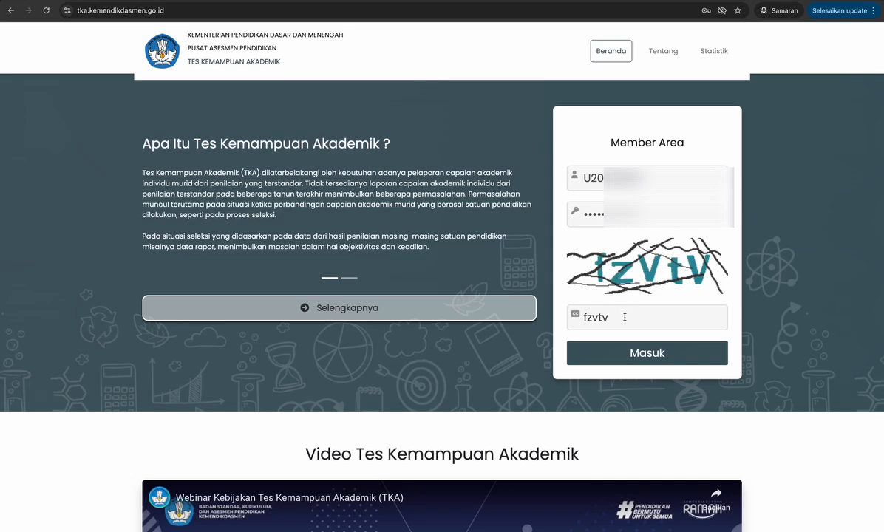
Sign in to the Member Area with the filled-in credentials and save the Pengaturan Akun account data
click(627, 355)
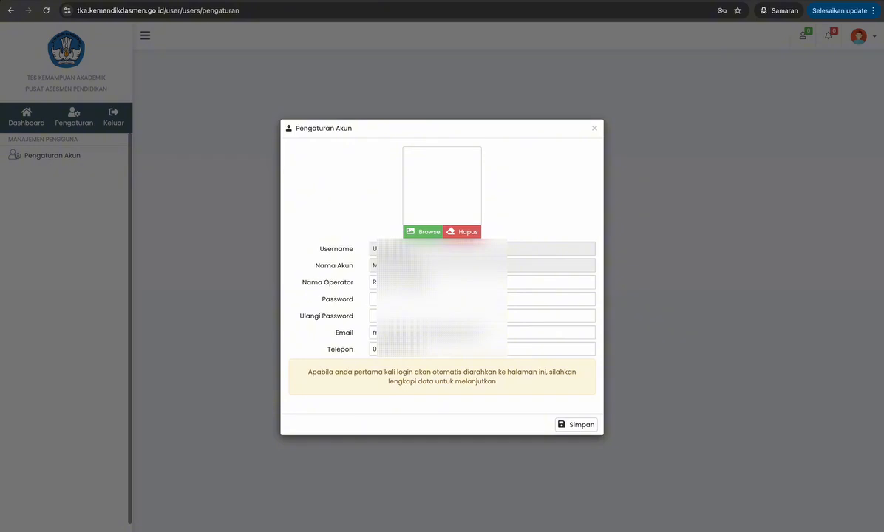
click(578, 425)
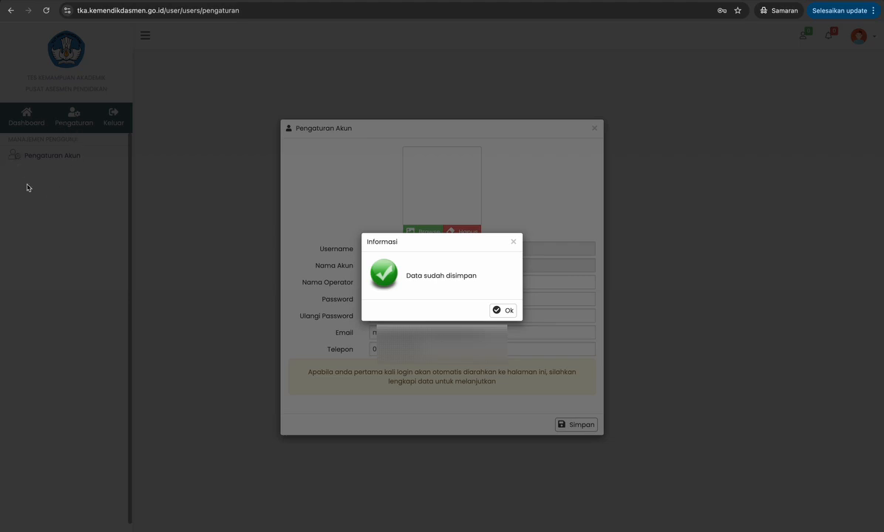
click(509, 313)
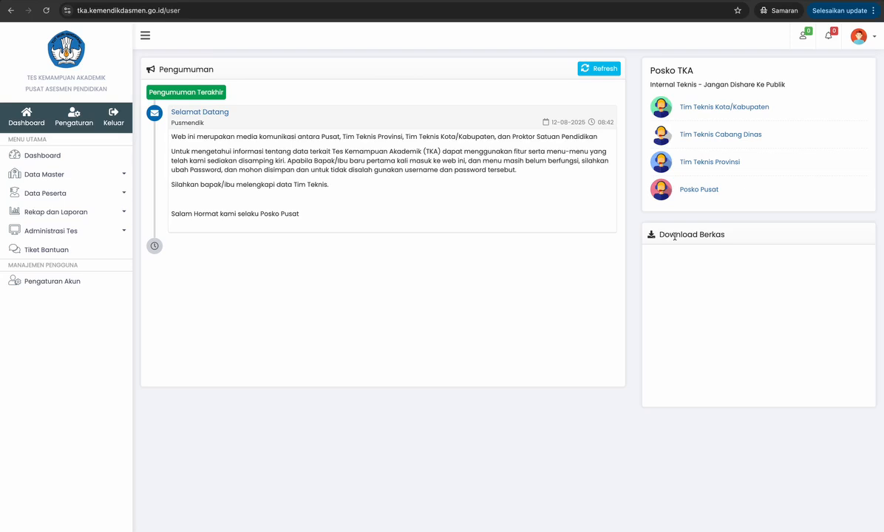
Open the school's record in the Satuan Pendidikan master data for editing and save it
click(107, 173)
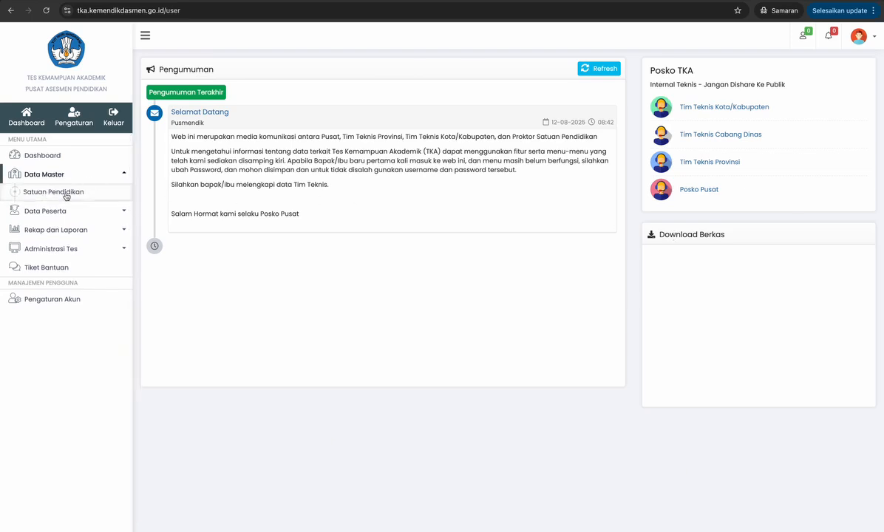
click(67, 196)
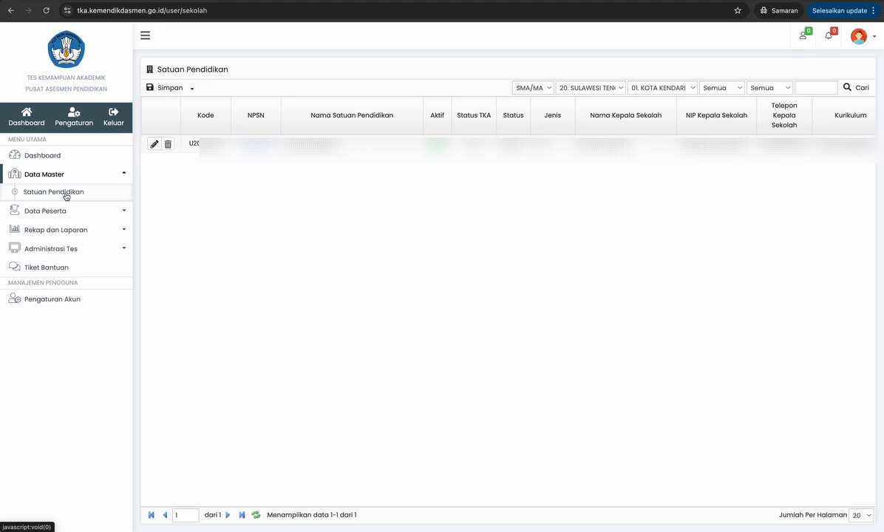
click(154, 144)
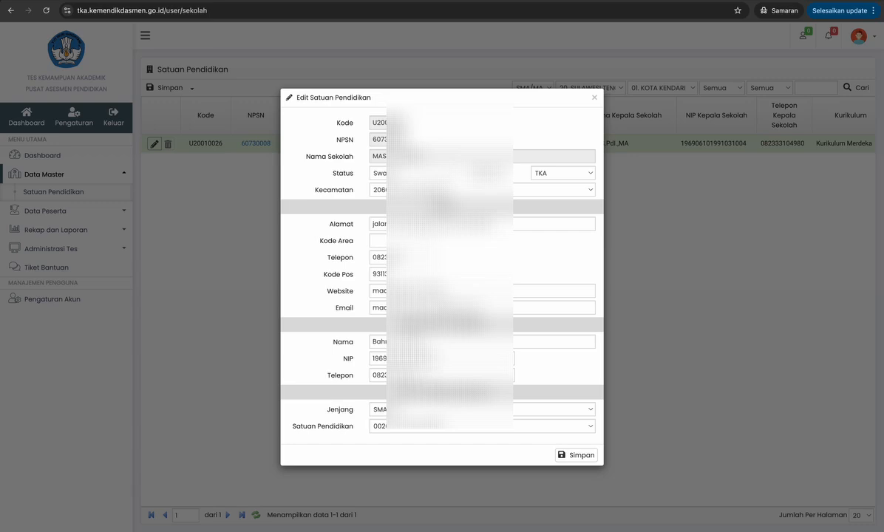
click(568, 459)
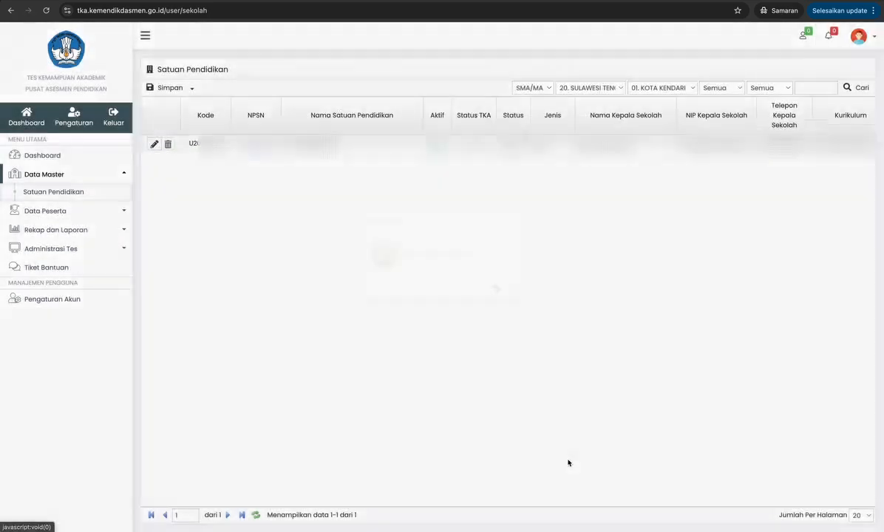
click(503, 310)
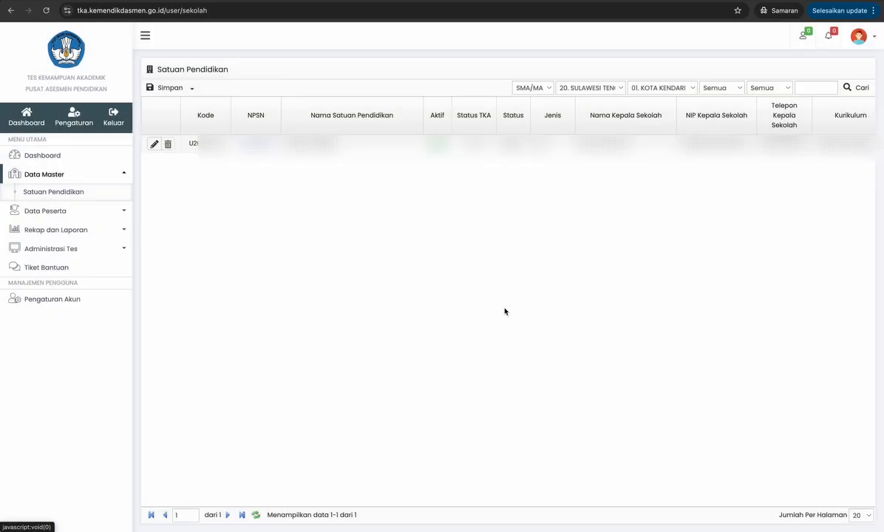
Import the school's participant biodata from PD-DATA for semester 20251 and check its import row
click(72, 212)
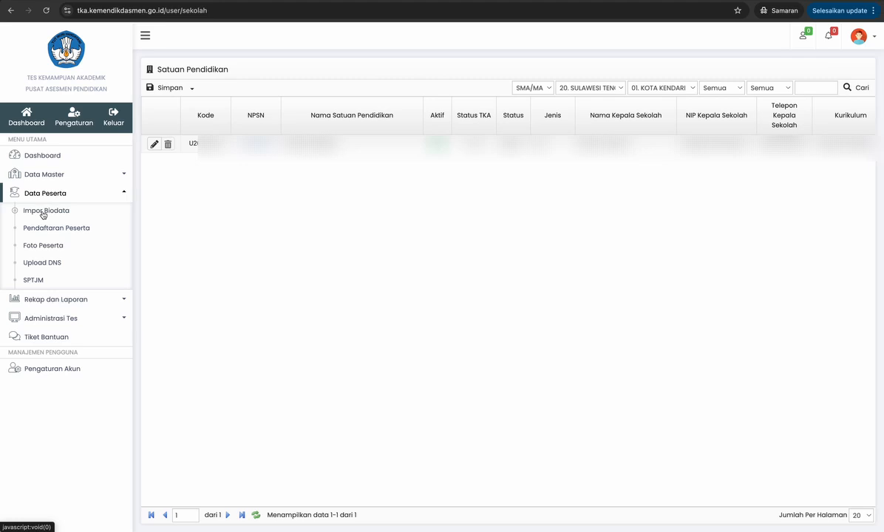
click(43, 213)
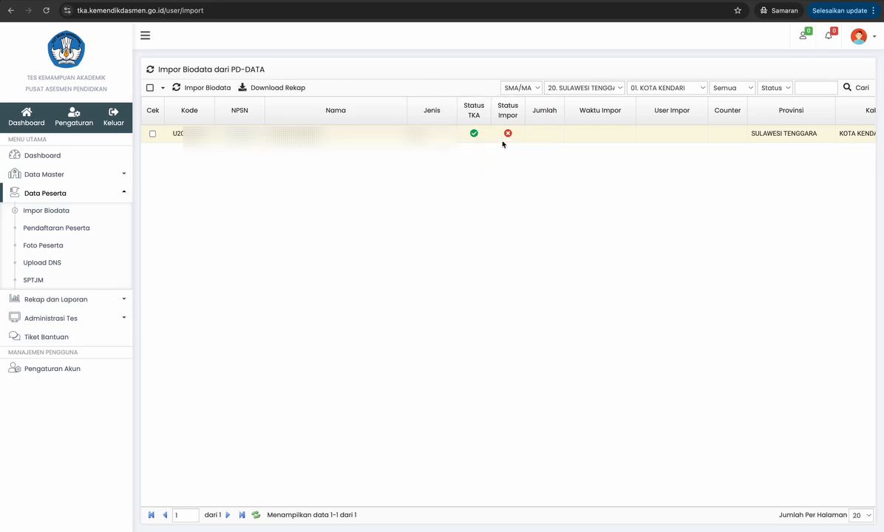
click(153, 134)
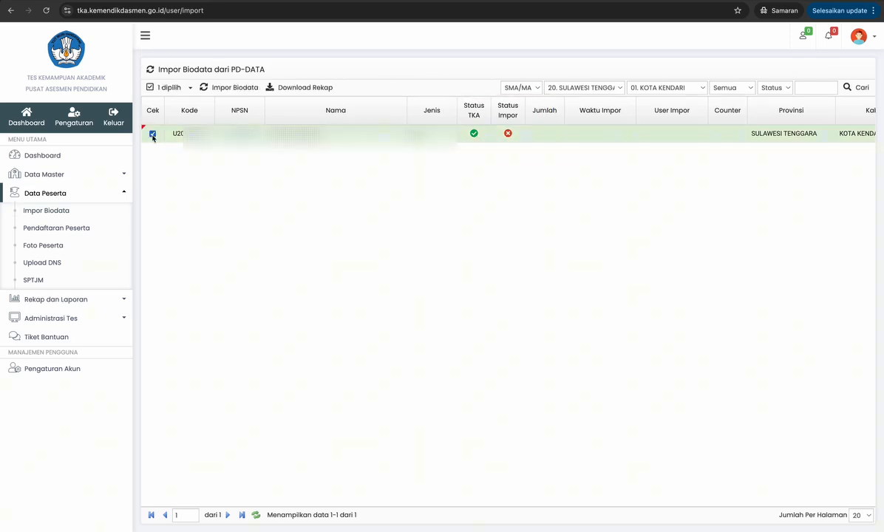
click(235, 87)
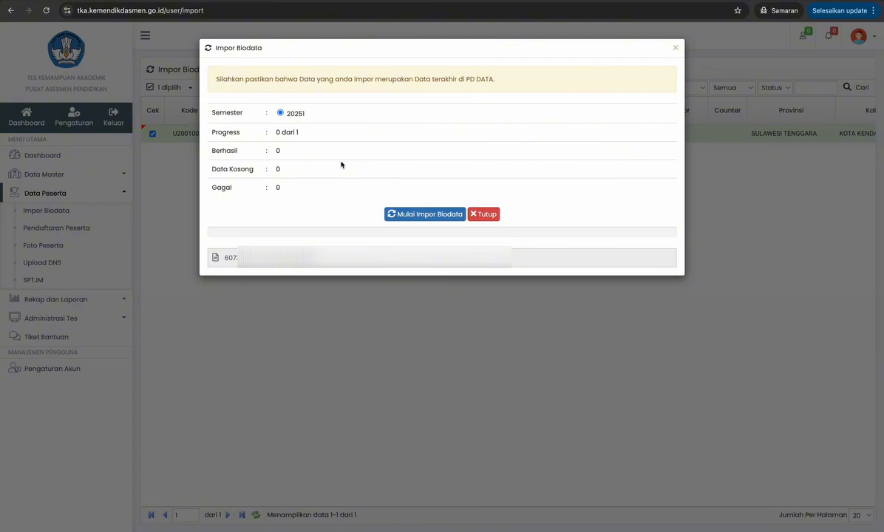
click(419, 217)
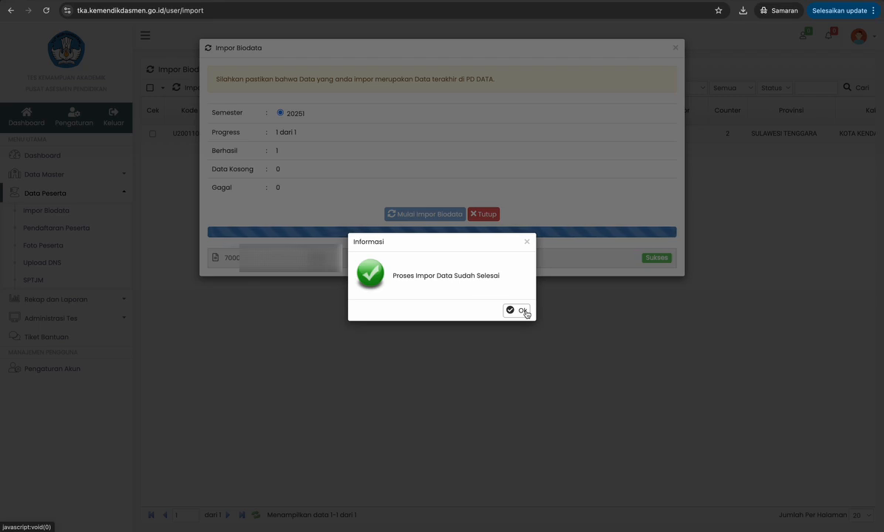
click(522, 311)
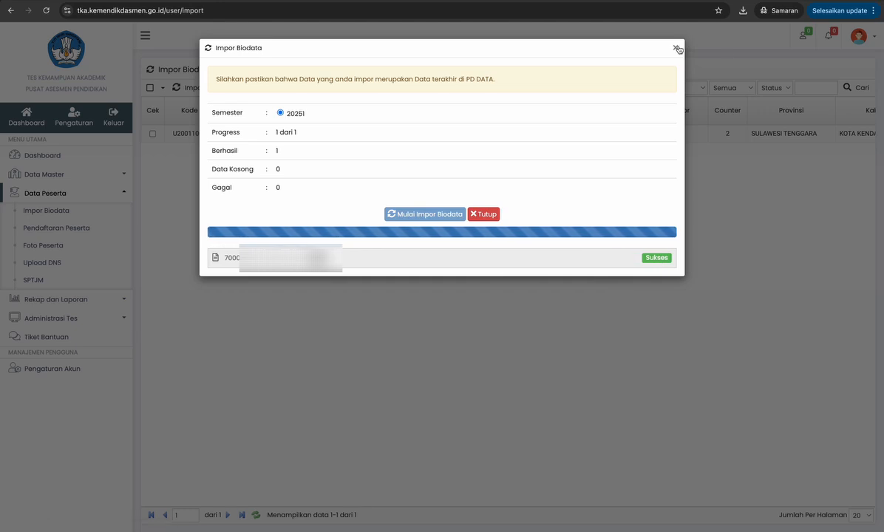
click(482, 214)
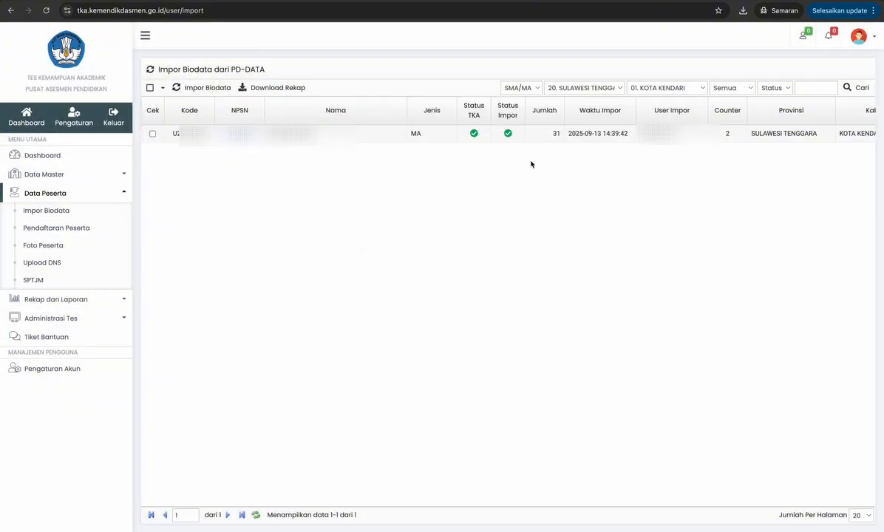
scroll(518, 136, right, 1)
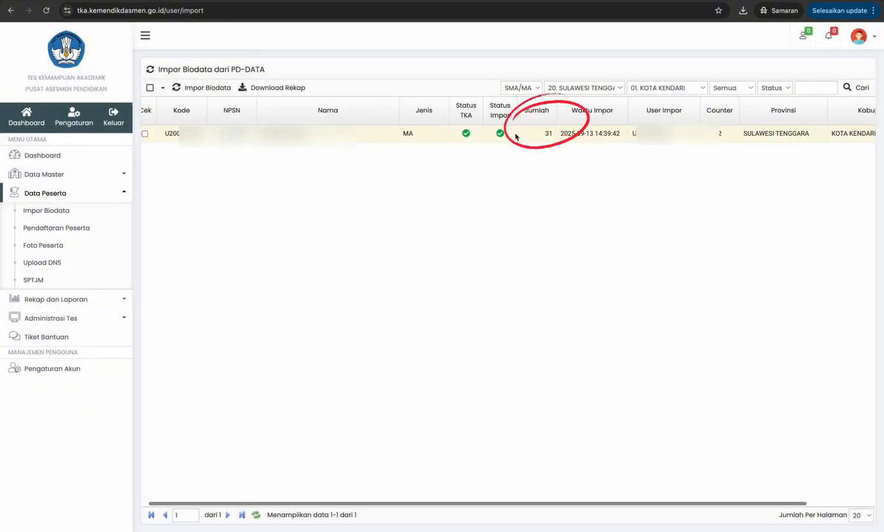
scroll(516, 137, left, 1)
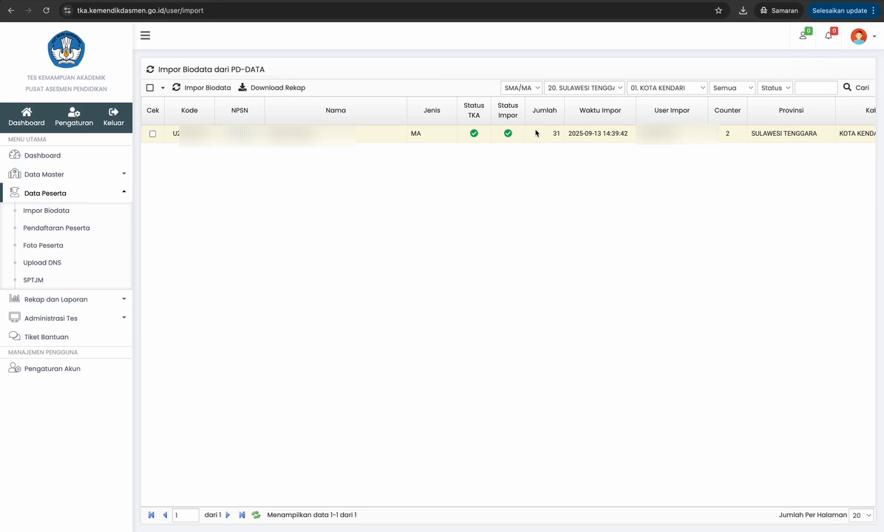
click(536, 133)
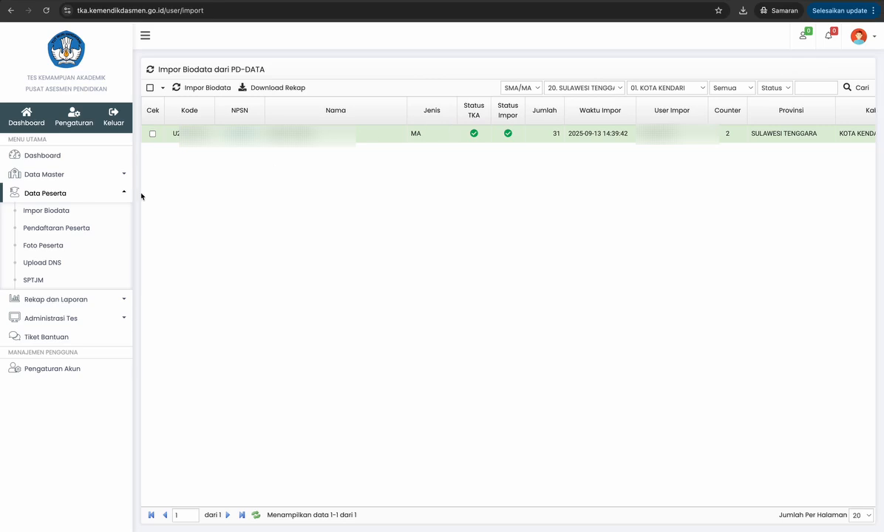
Generate the Surat Pernyataan for the first participant in the Pendaftaran Peserta list
click(66, 232)
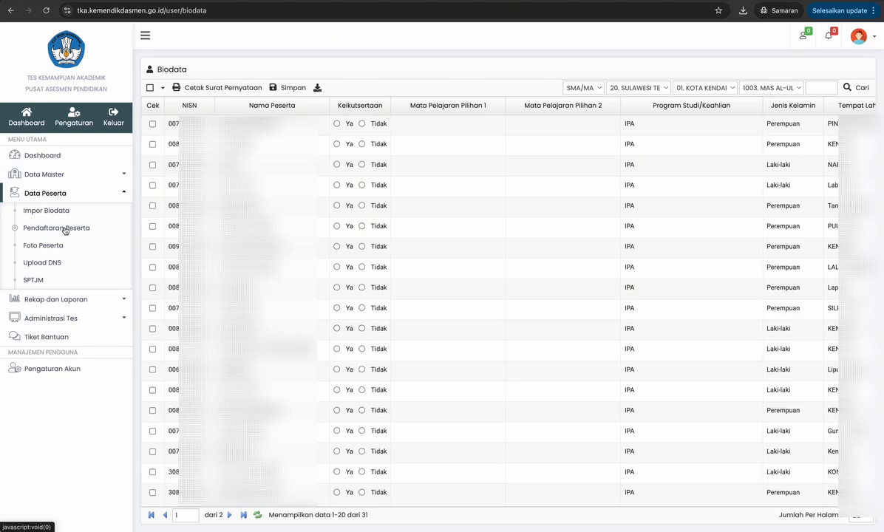
click(153, 124)
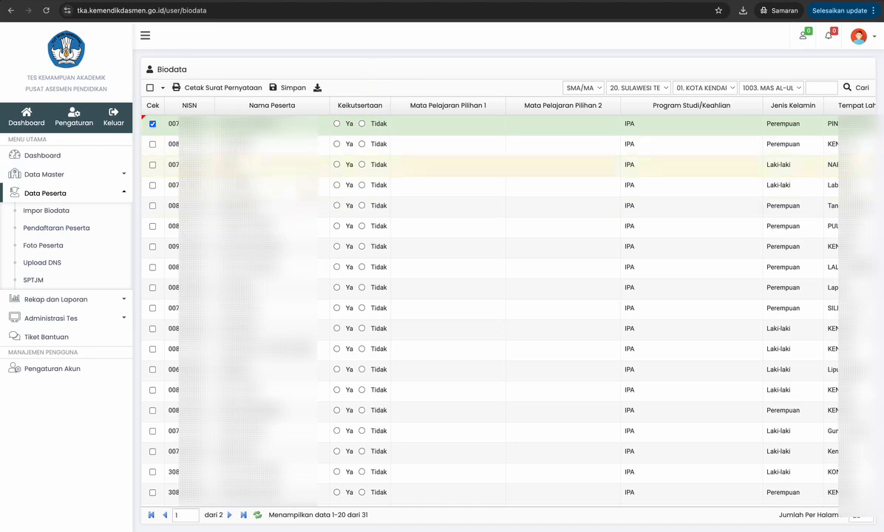
click(213, 89)
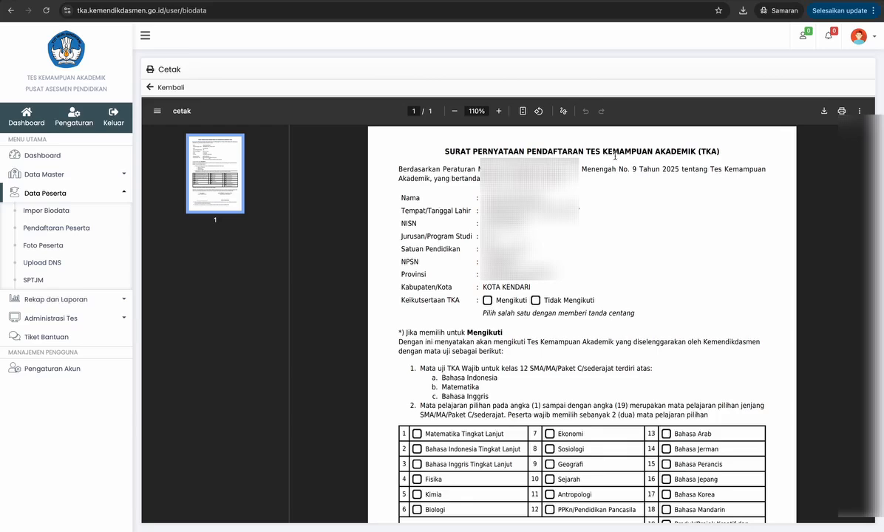
Examine the statement letter's identity fields, TKA participation choice, elective subject table, signature area and footnotes
scroll(616, 156, down, 1)
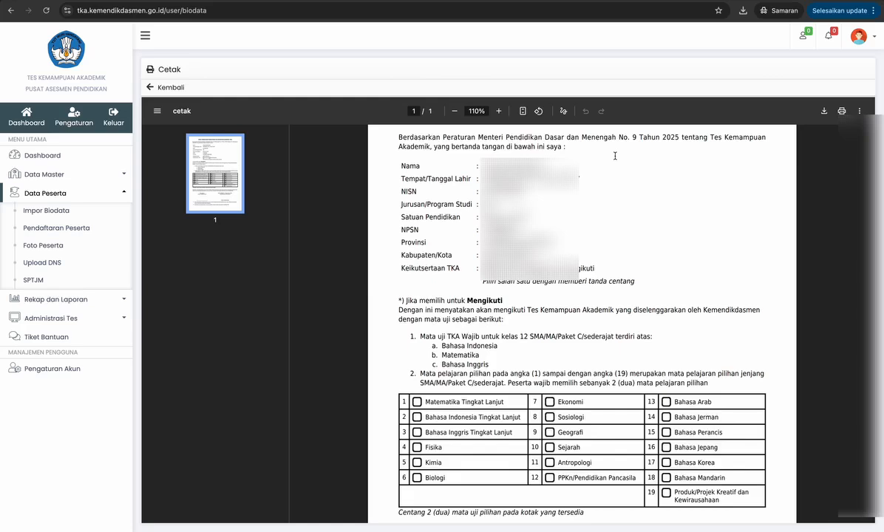
scroll(615, 156, up, 1)
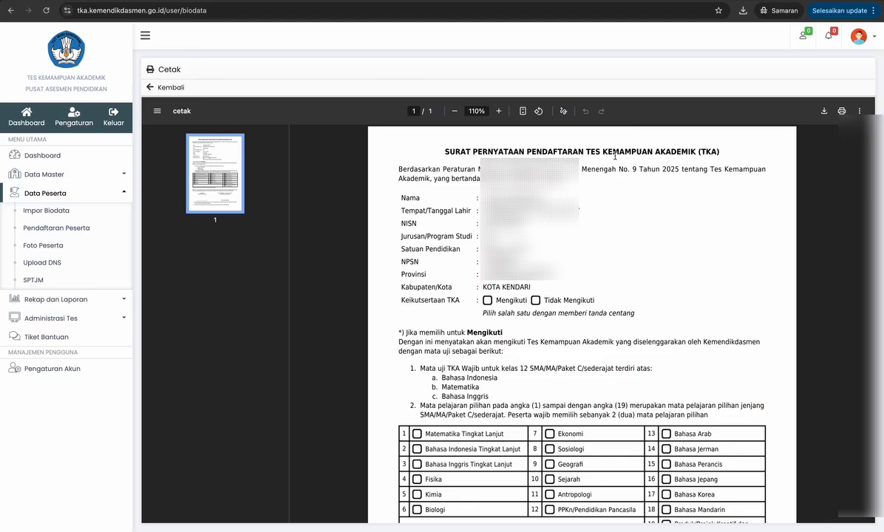
scroll(614, 156, down, 1)
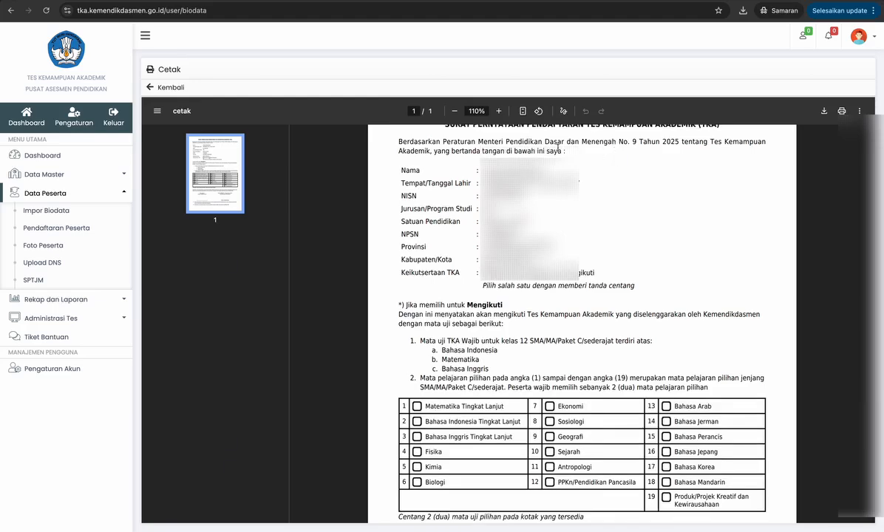
scroll(558, 147, up, 1)
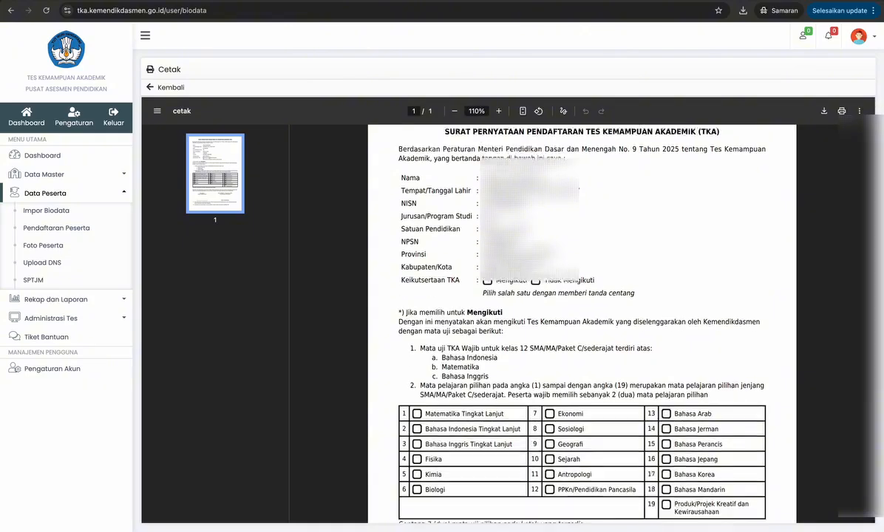
scroll(582, 326, down, 1)
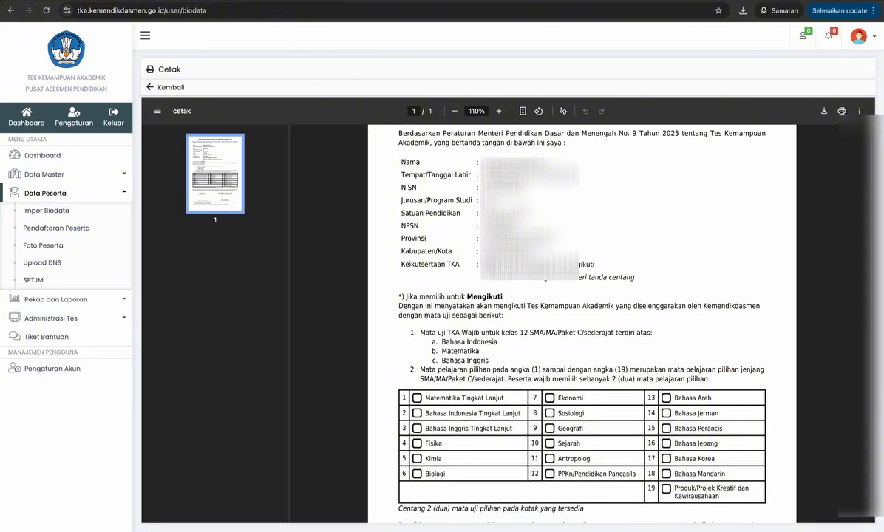
scroll(492, 267, down, 2)
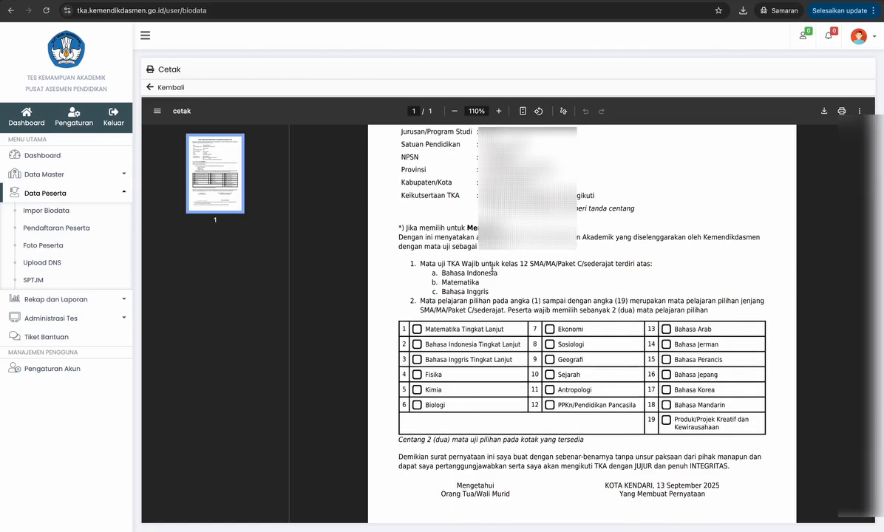
scroll(492, 267, down, 2)
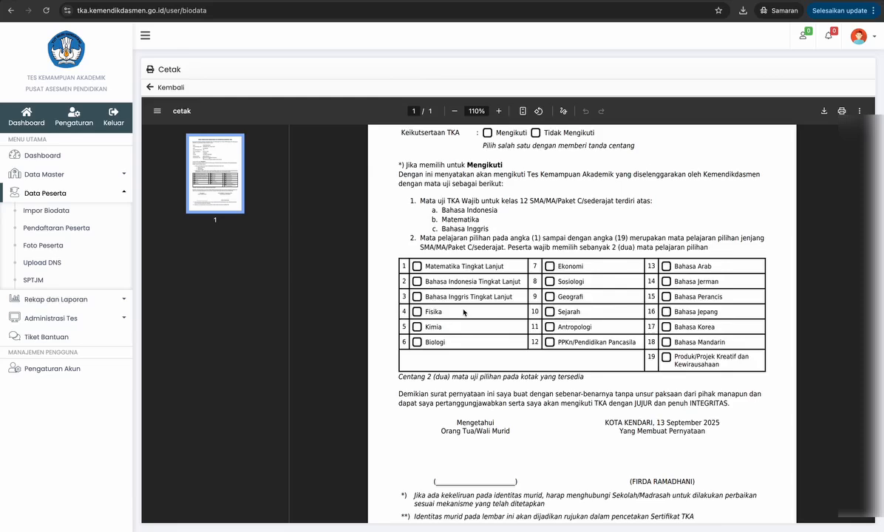
scroll(465, 313, down, 1)
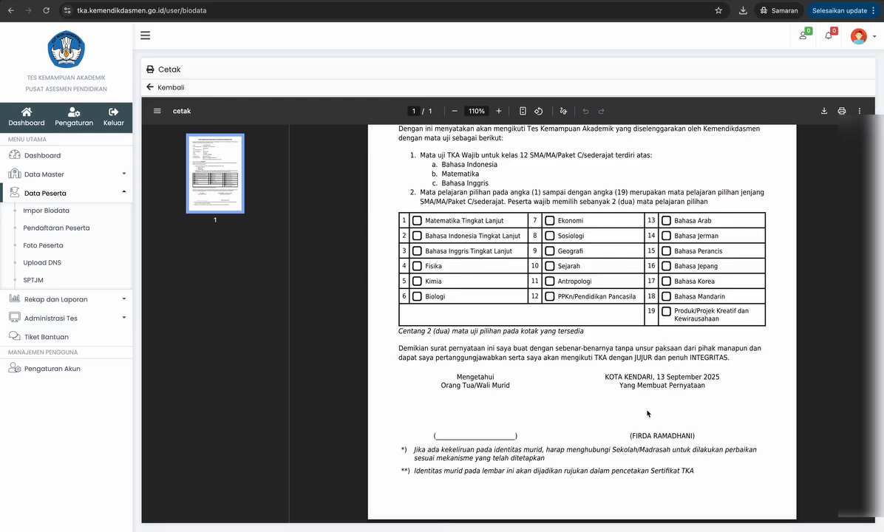
scroll(648, 414, up, 3)
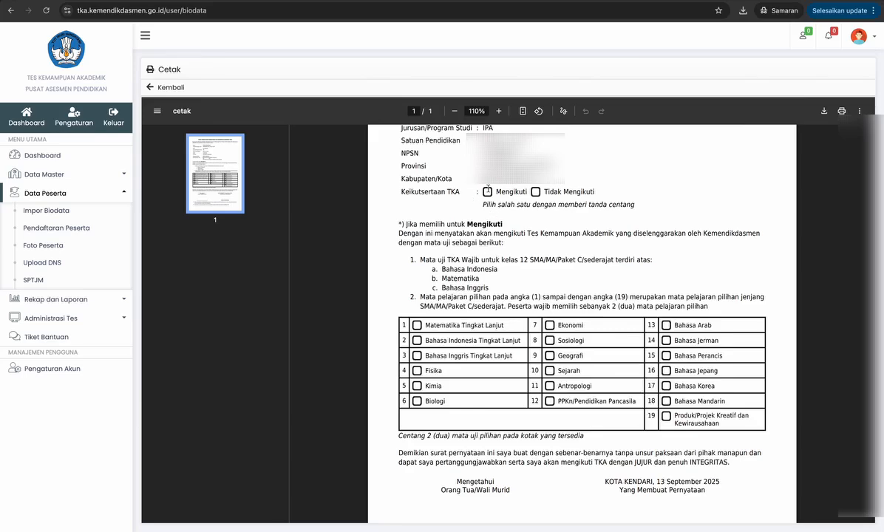
Download the statement letter to the Unduhan folder and return to the participant list
click(825, 113)
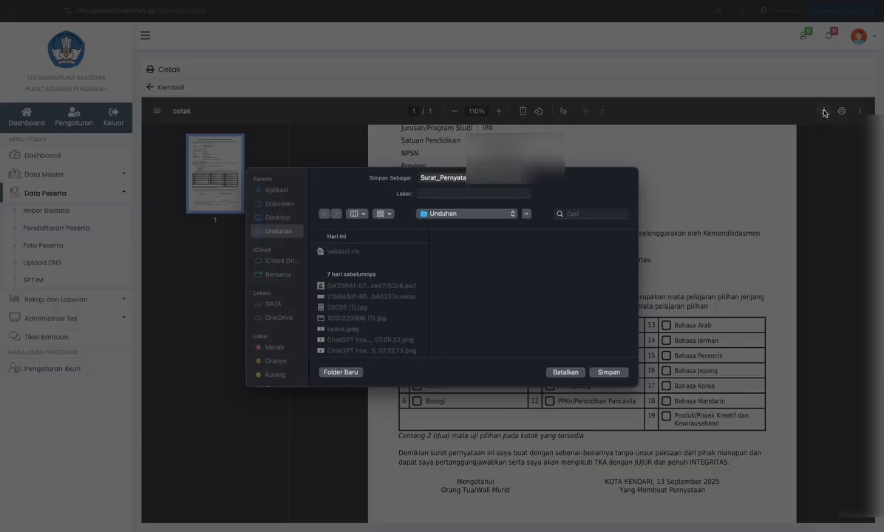
click(609, 371)
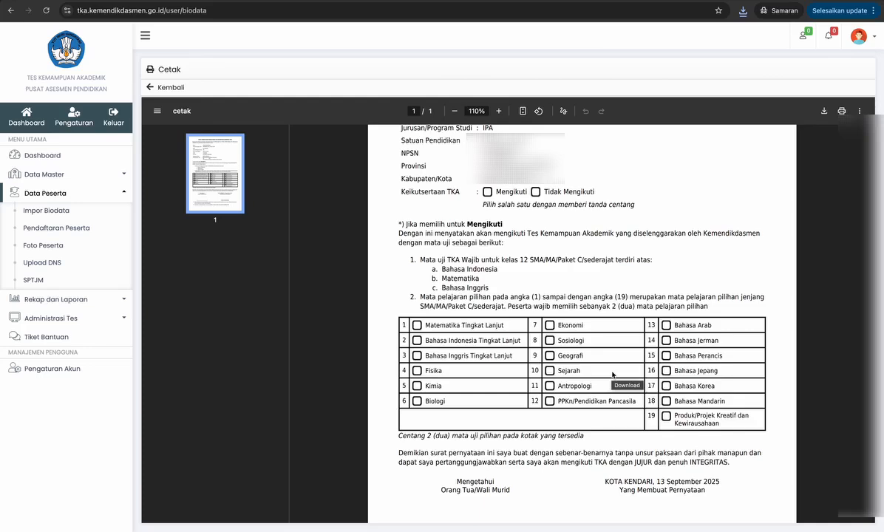
click(151, 87)
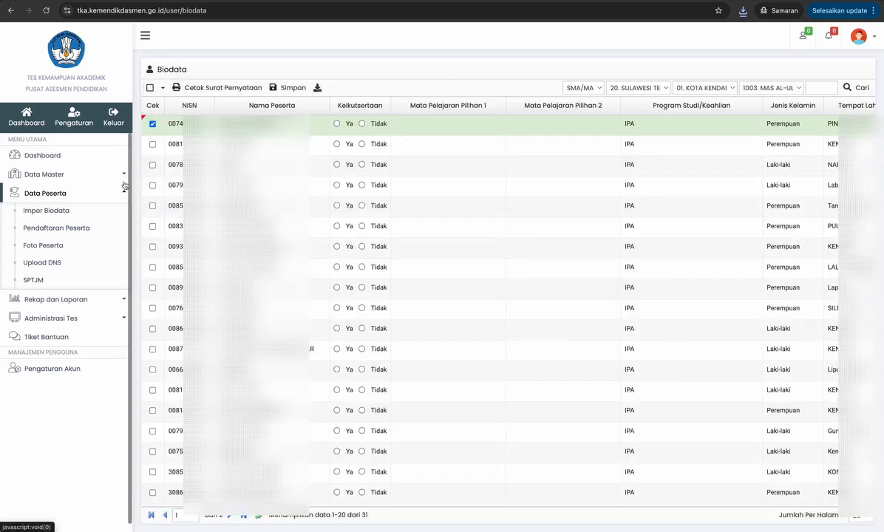
Set the first participant's Keikutsertaan to Ya and Mata Pelajaran Pilihan 1 to Matematika Tingkat Lanjut
click(338, 125)
click(338, 125)
click(436, 127)
click(450, 125)
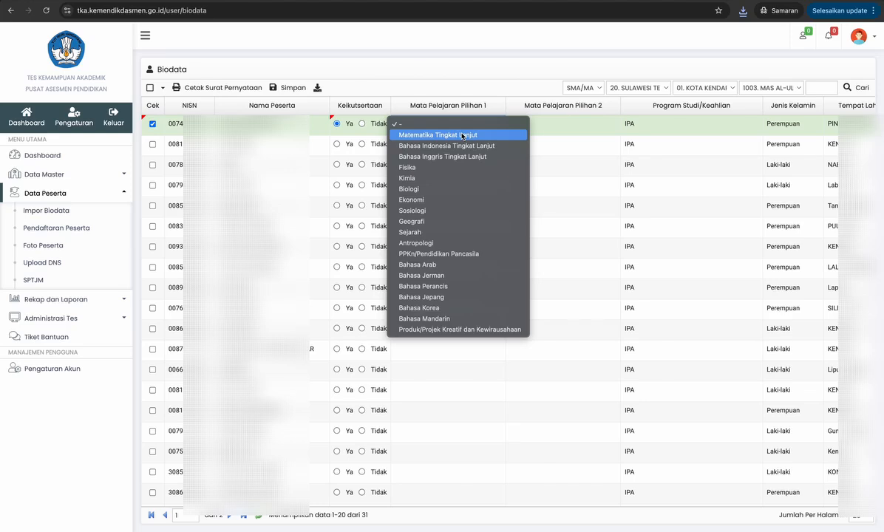
click(463, 136)
Set the first participant's Mata Pelajaran Pilihan 2 to Fisika and check the remaining biodata columns
click(557, 135)
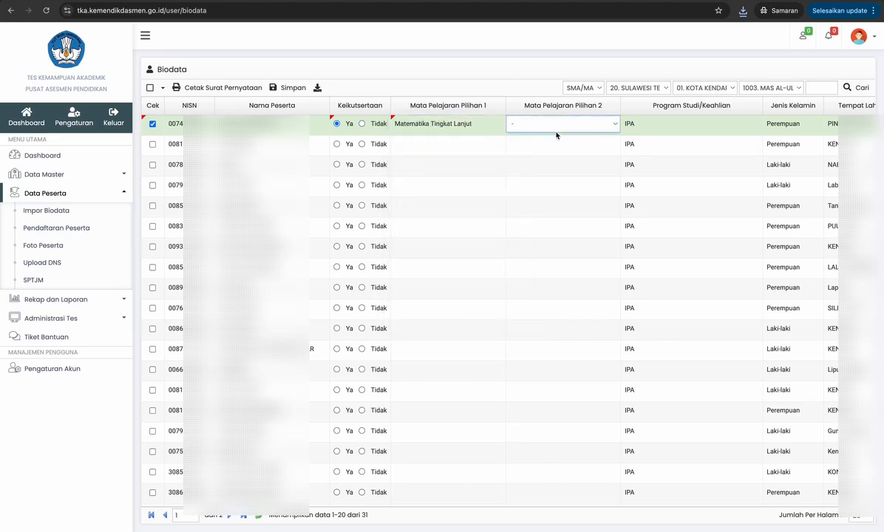
click(557, 126)
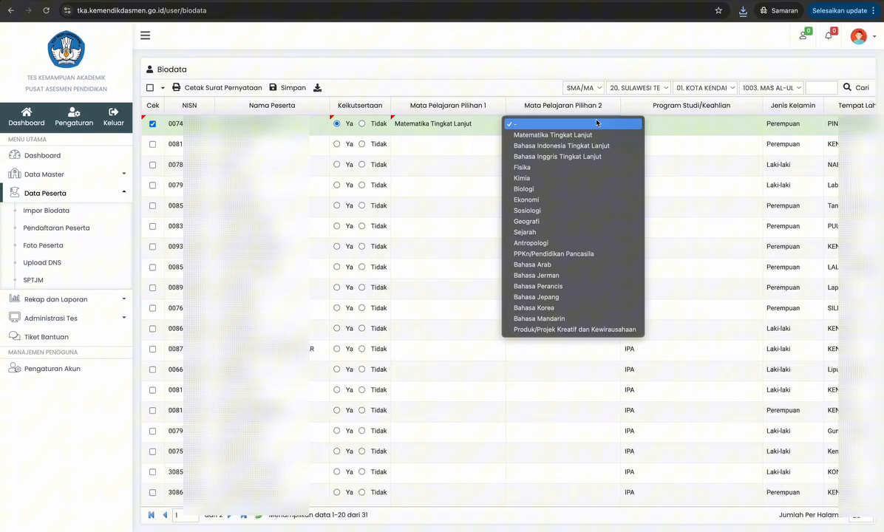
click(564, 173)
click(545, 126)
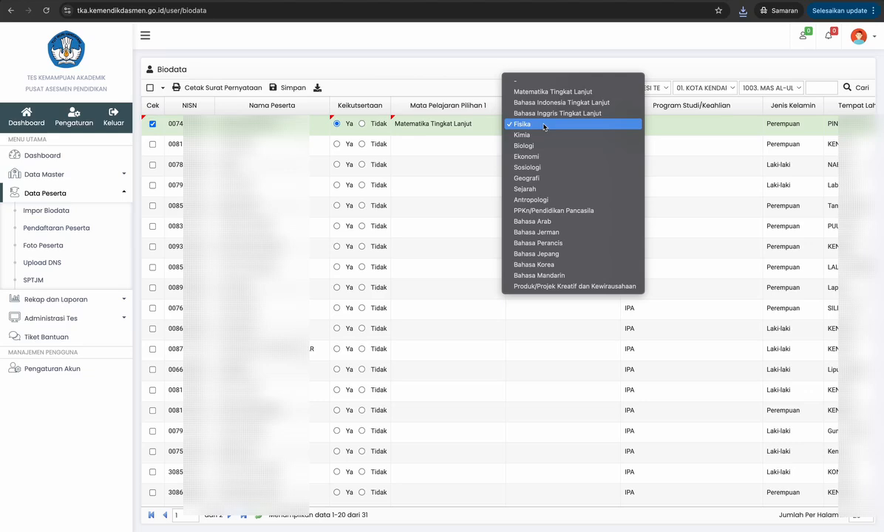
click(481, 210)
scroll(480, 210, right, 10)
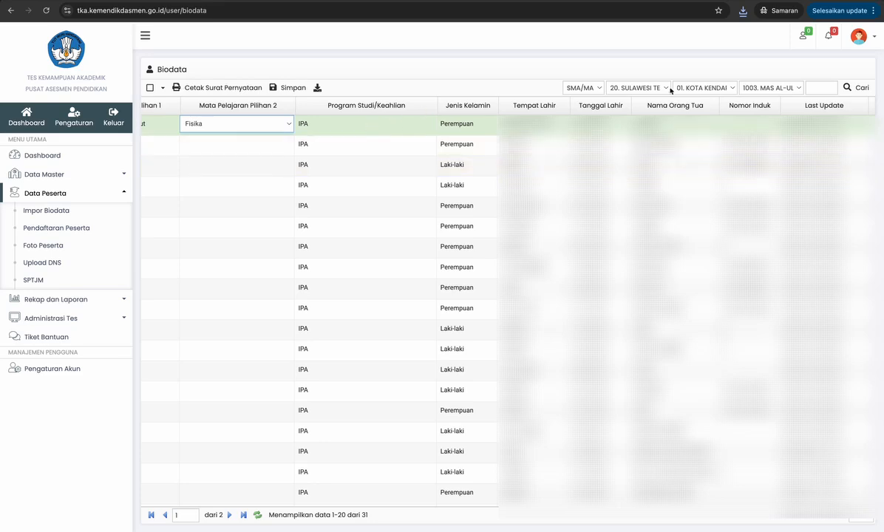
scroll(503, 144, left, 3)
scroll(663, 150, left, 5)
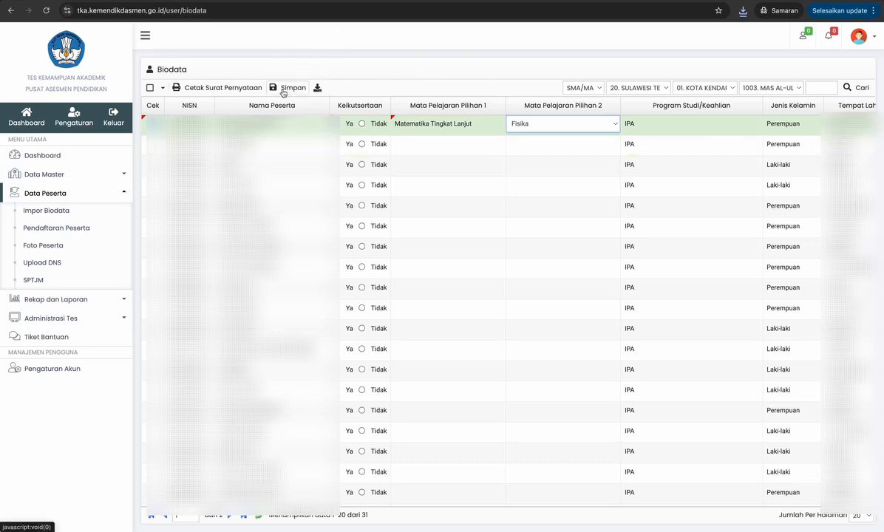
click(360, 70)
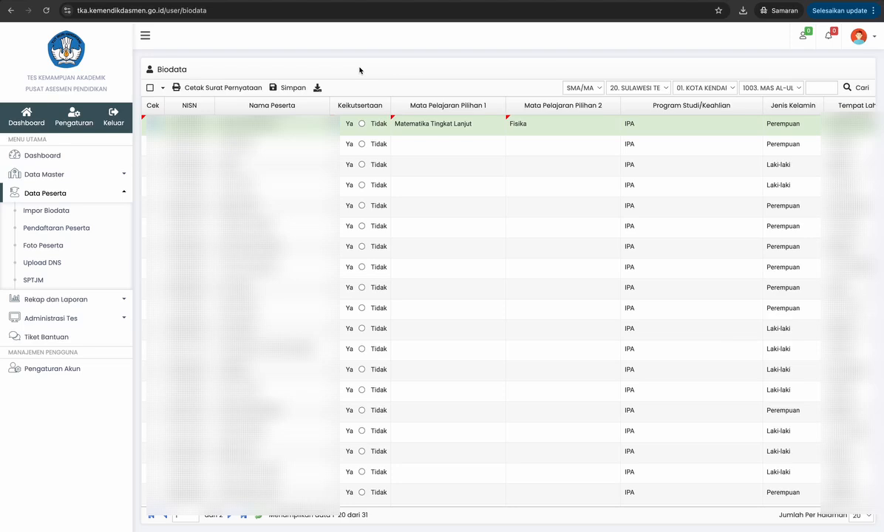
Look at the Foto Peserta page and the file options available for Upload DNS and SPTJM
click(49, 253)
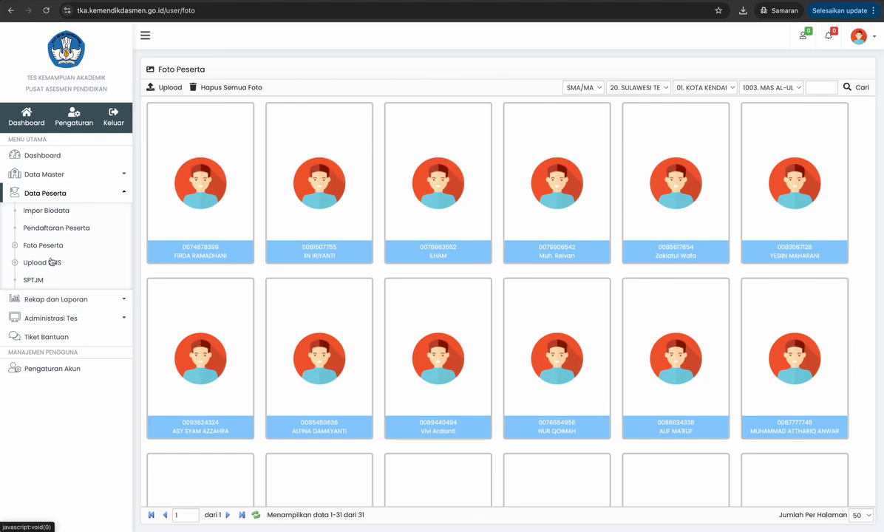
click(52, 264)
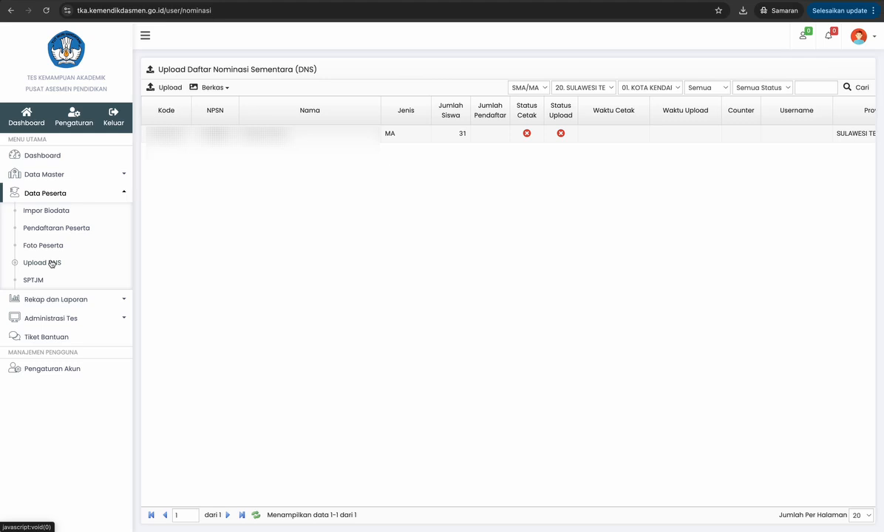
click(216, 90)
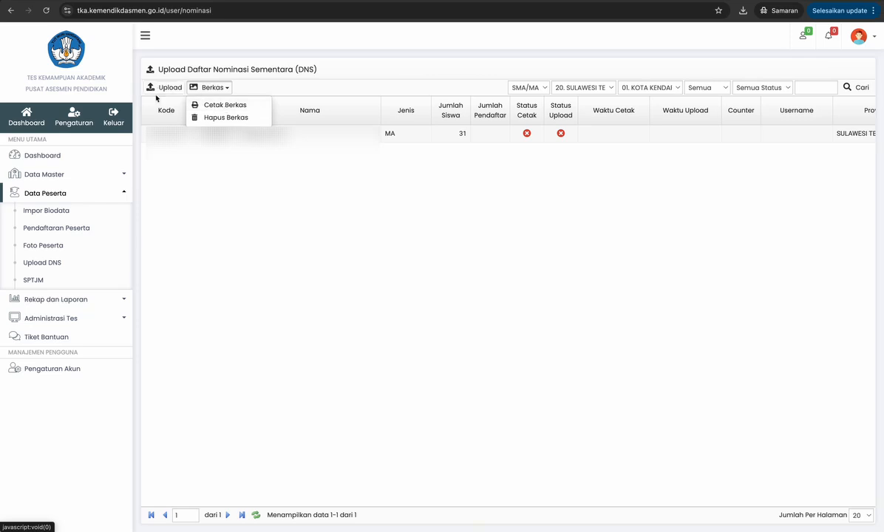
click(37, 280)
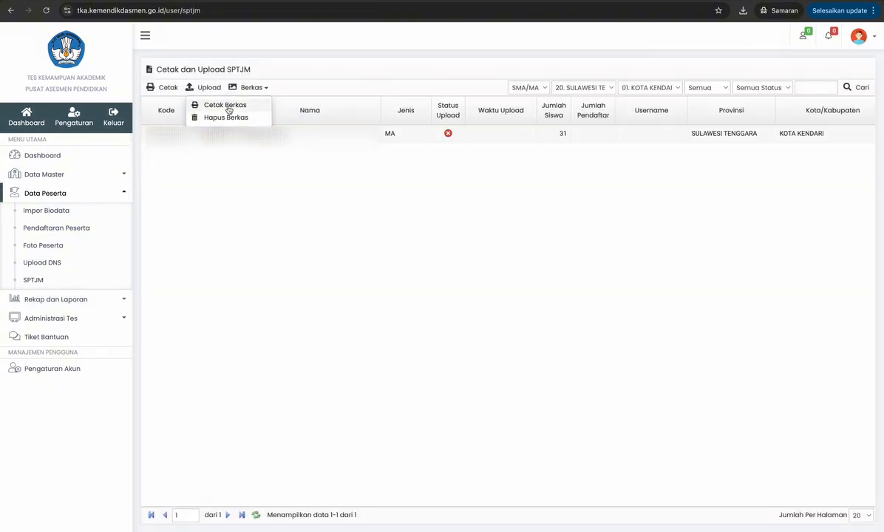
click(257, 88)
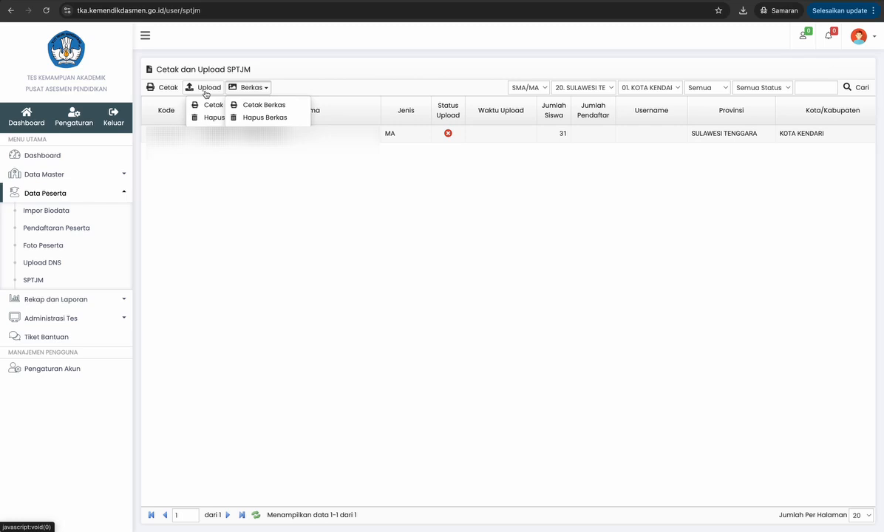
View the Rekap Satuan Pendidikan report and reload it
click(105, 298)
click(92, 233)
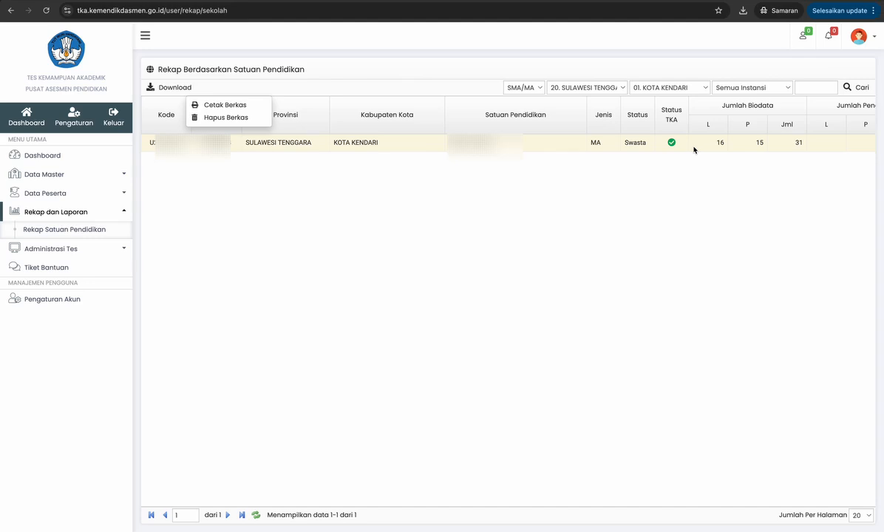
click(48, 12)
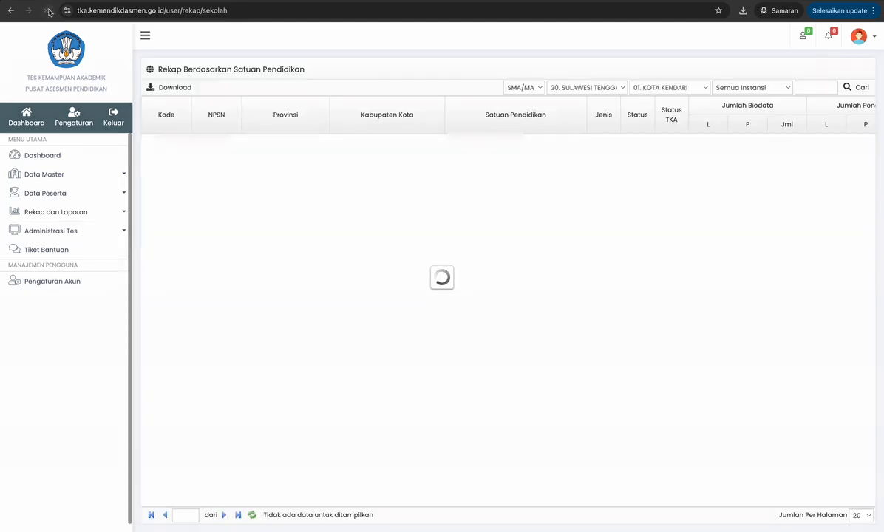
In the school's Status dan Infrastruktur identity form, set Jumlah Peserta Tingkat Akhir to 31 and Status Pelaksanaan to Menumpang
click(118, 231)
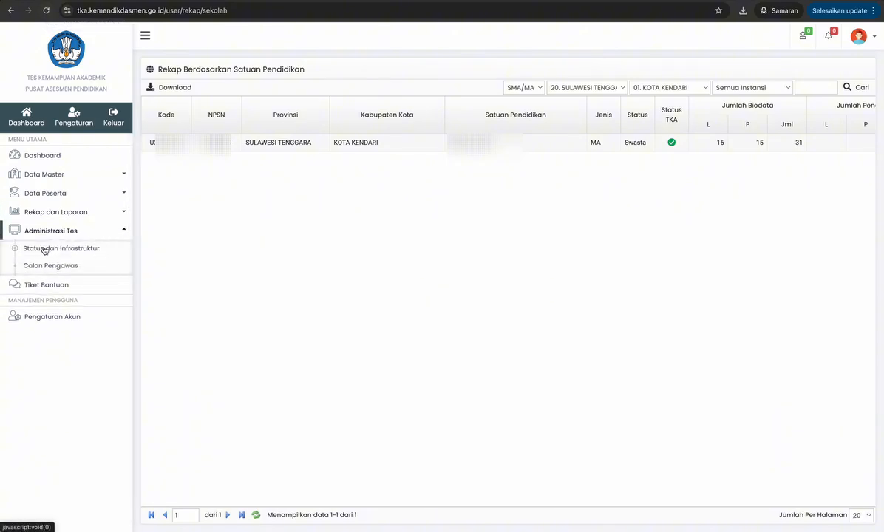
click(45, 250)
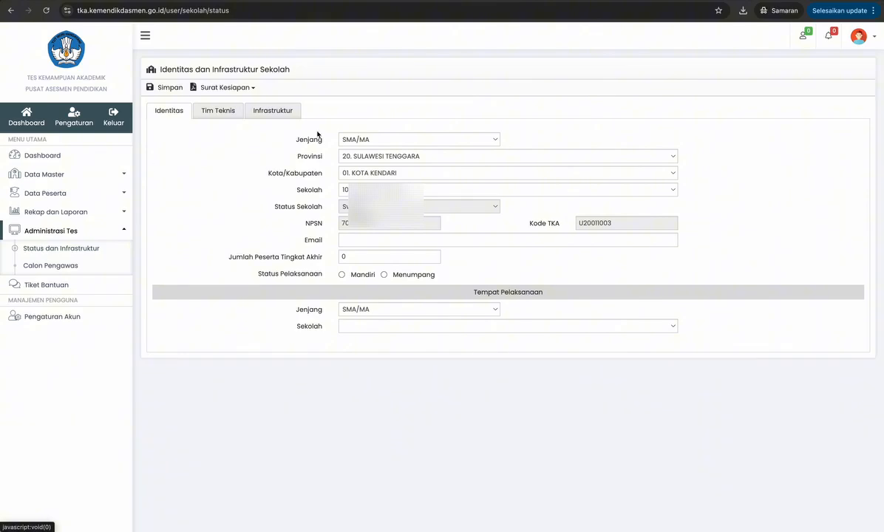
click(343, 238)
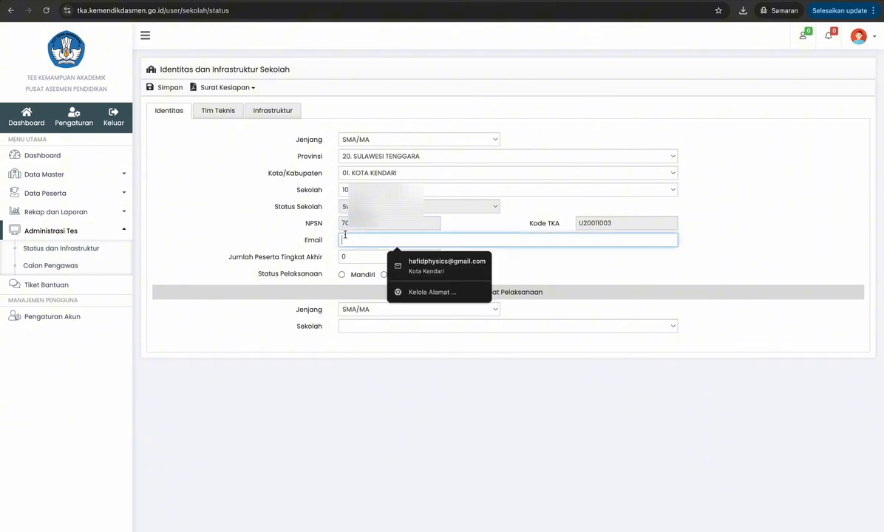
click(345, 254)
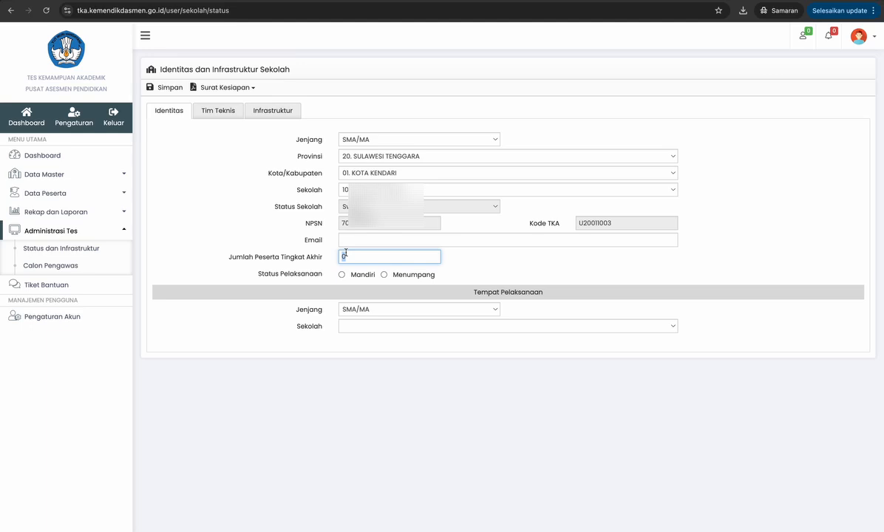
text(31)
click(387, 277)
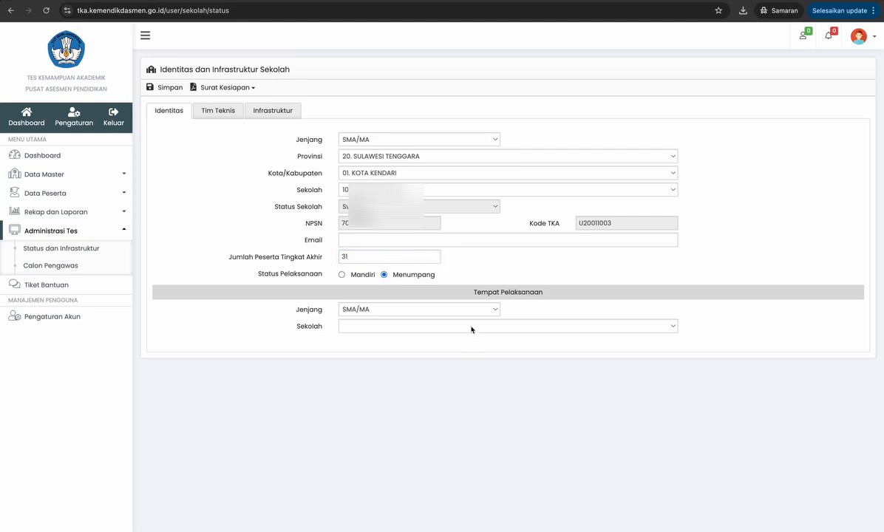
Review the host school and Jenjang options under Tempat Pelaksanaan, as well as the Tim Teknis fields
click(442, 326)
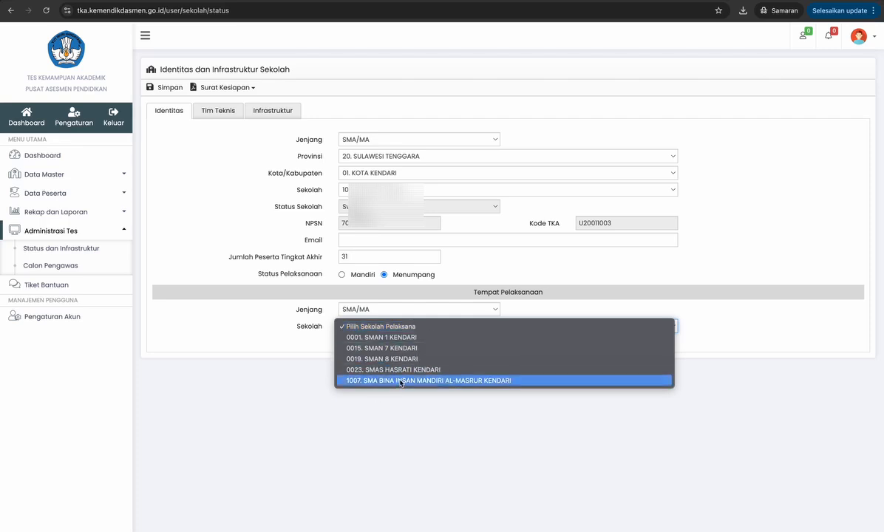
click(419, 289)
click(425, 309)
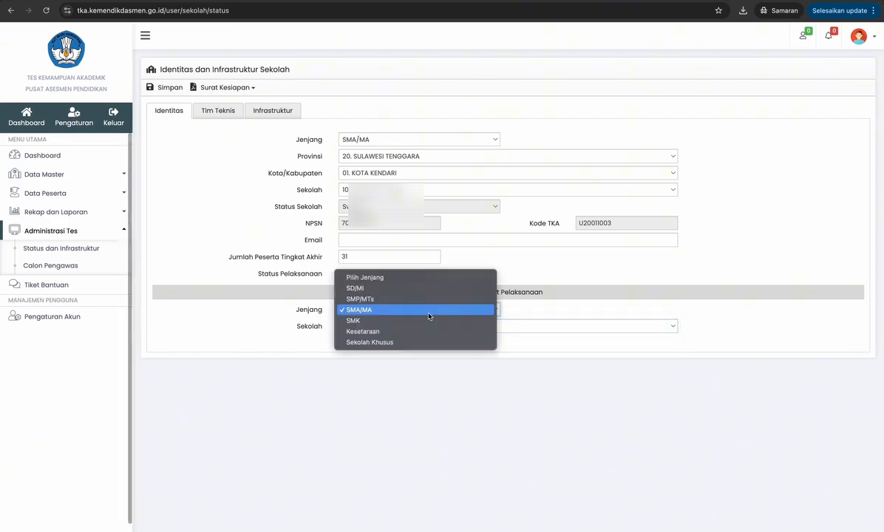
click(429, 311)
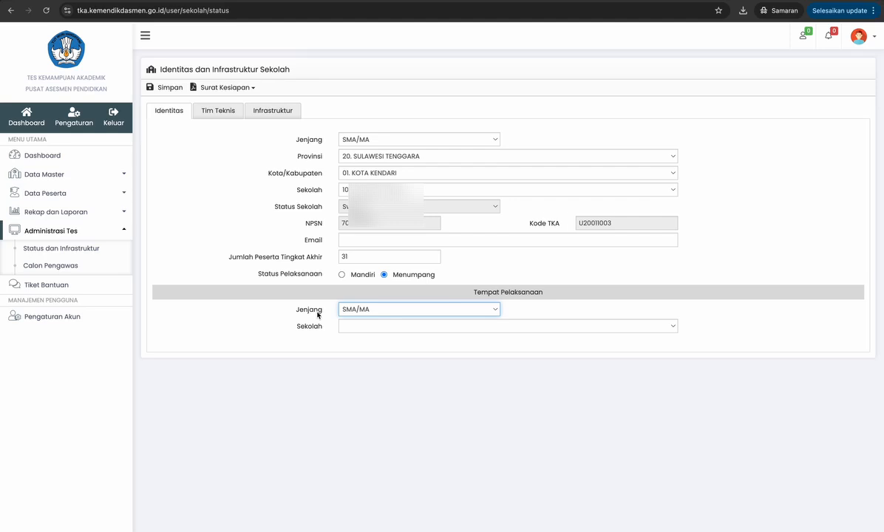
click(222, 112)
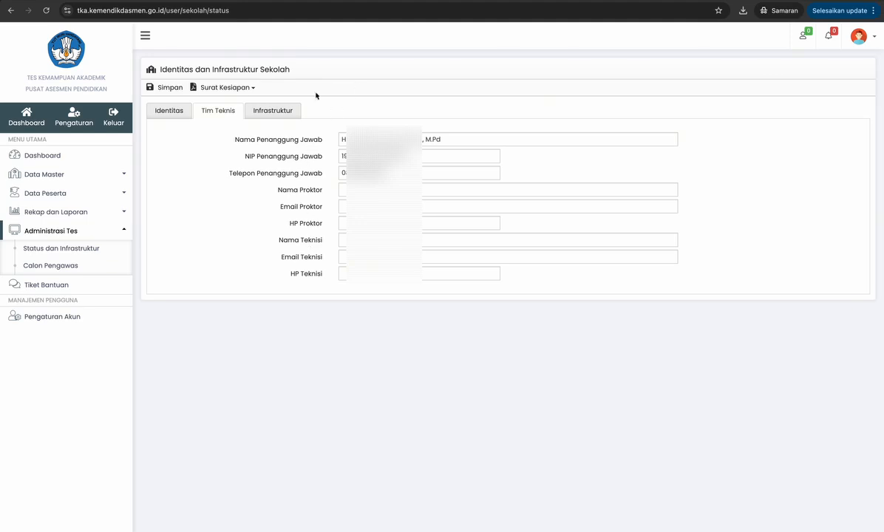
Set Sumber Listrik to PLN in the school's infrastructure data and view the available Nama ISP options
click(272, 111)
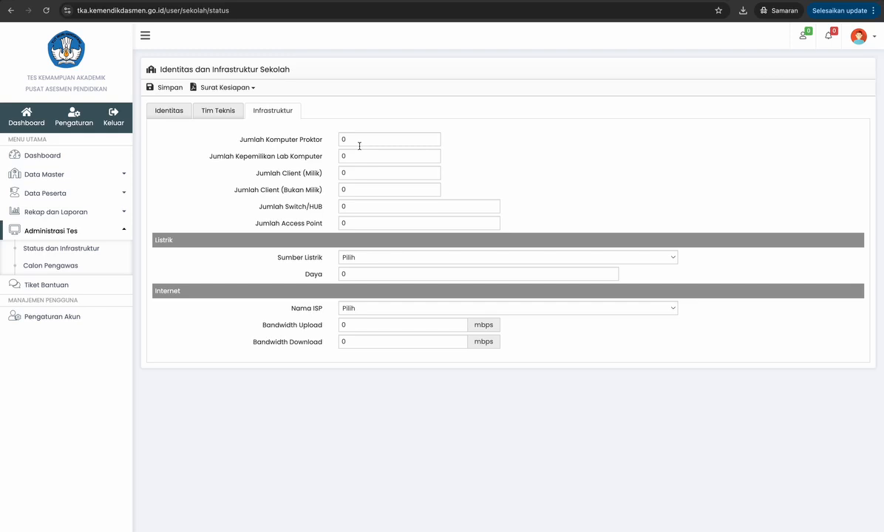
click(353, 194)
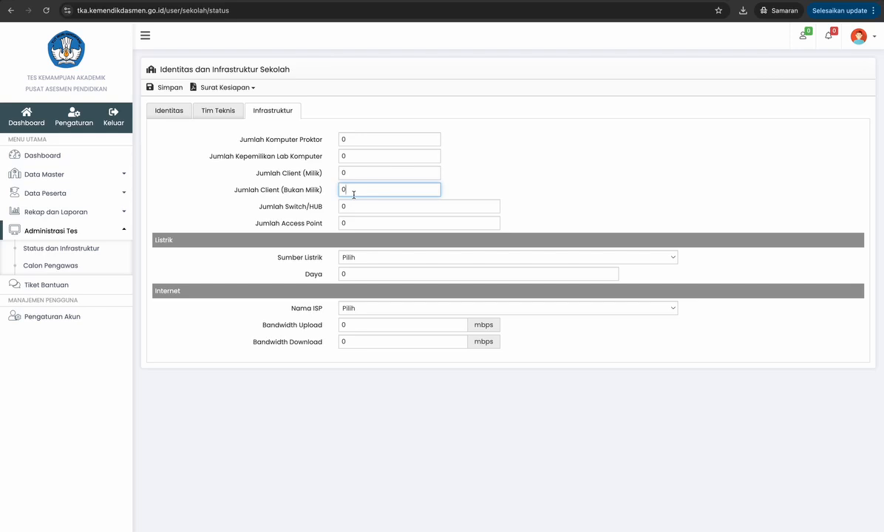
click(388, 262)
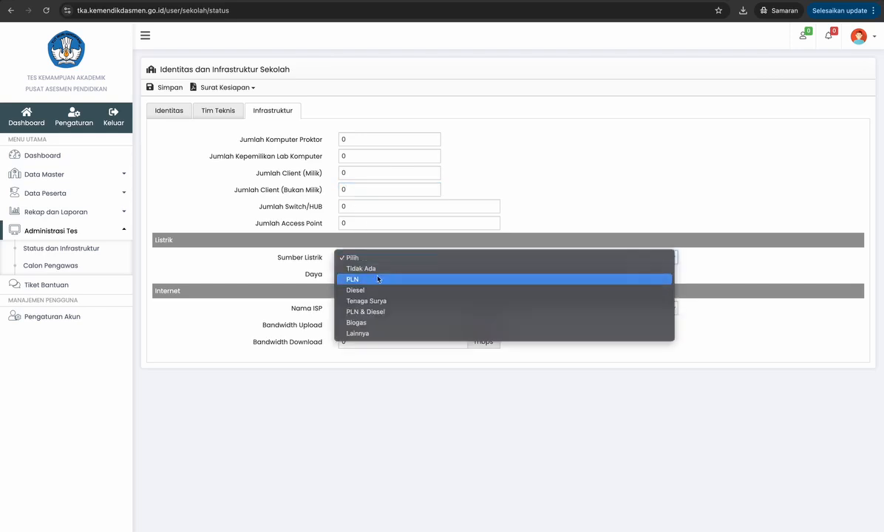
click(373, 280)
double_click(352, 276)
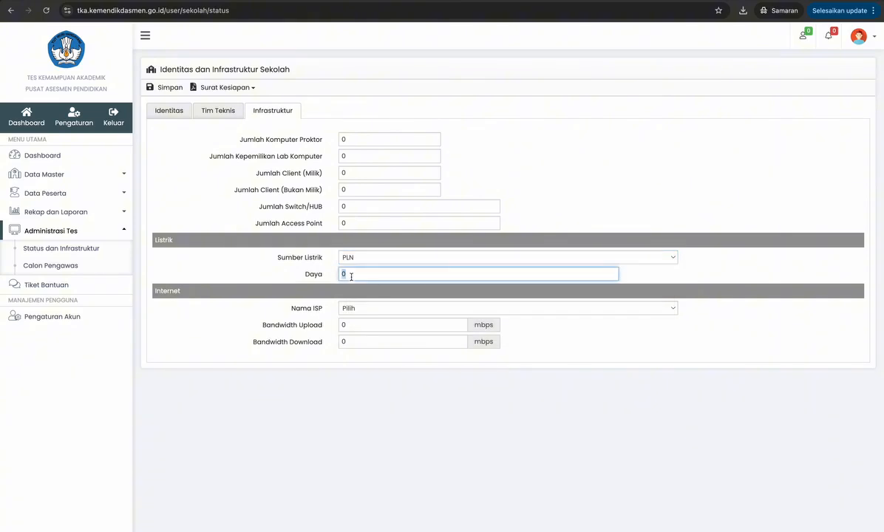
click(414, 311)
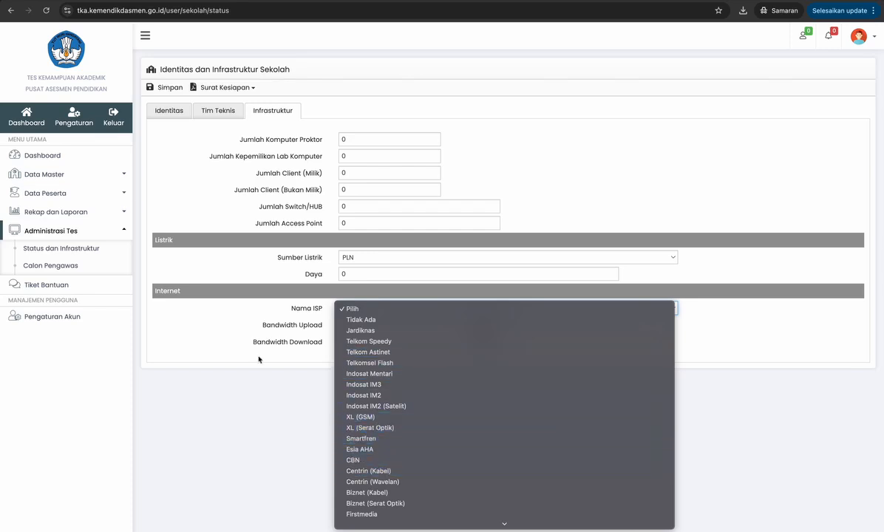
click(230, 335)
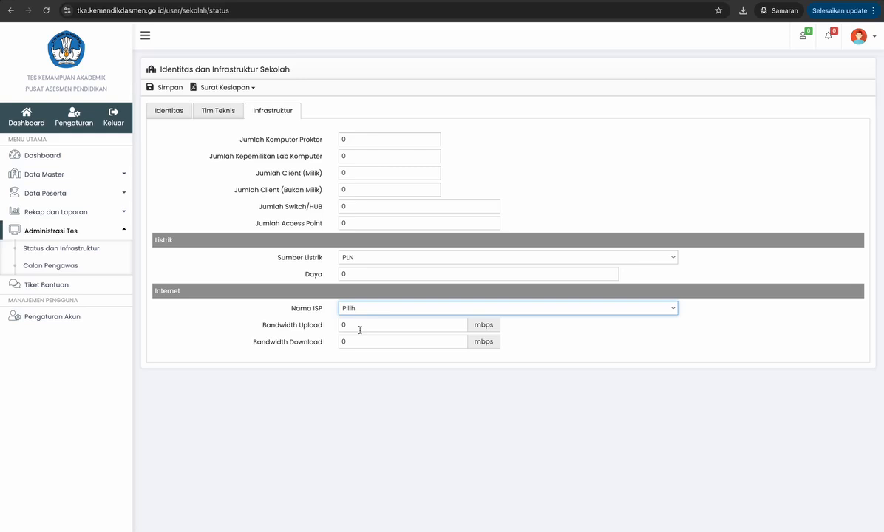
Examine the blank new-supervisor form under Calon Pengawas and its Mata Pelajaran options, closing it without adding anyone
click(46, 268)
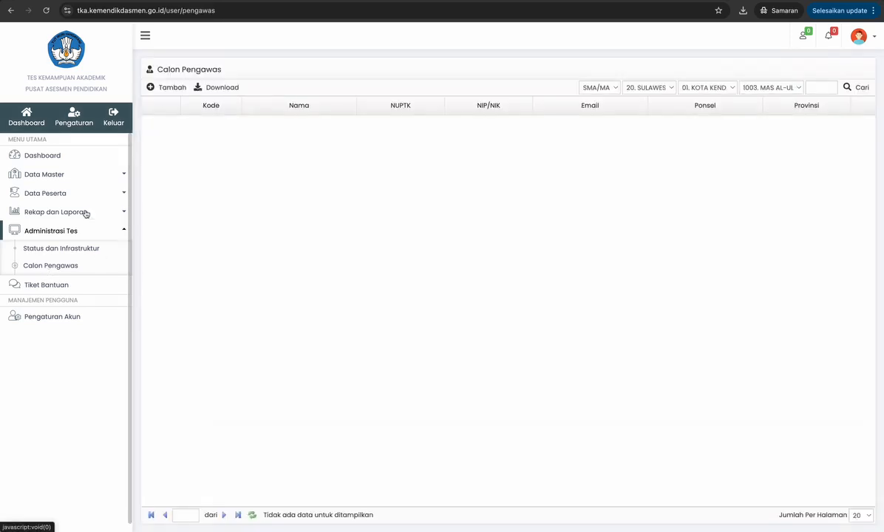
click(165, 88)
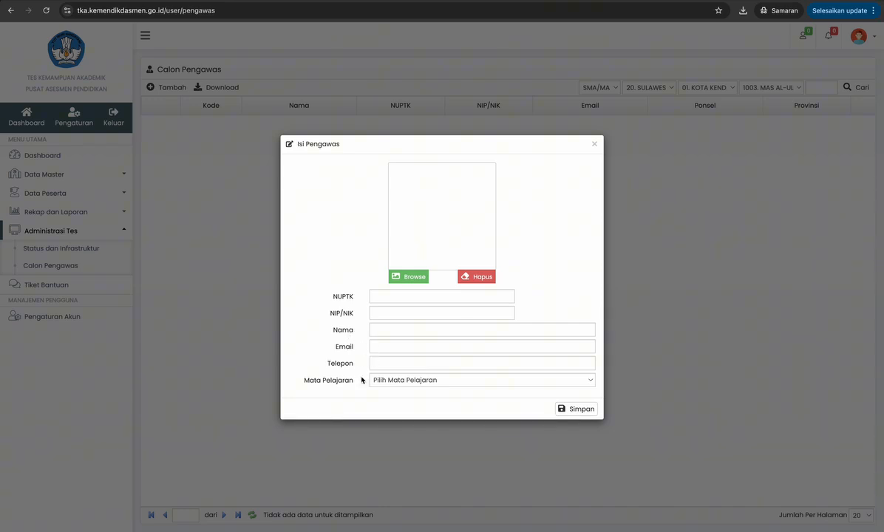
click(392, 380)
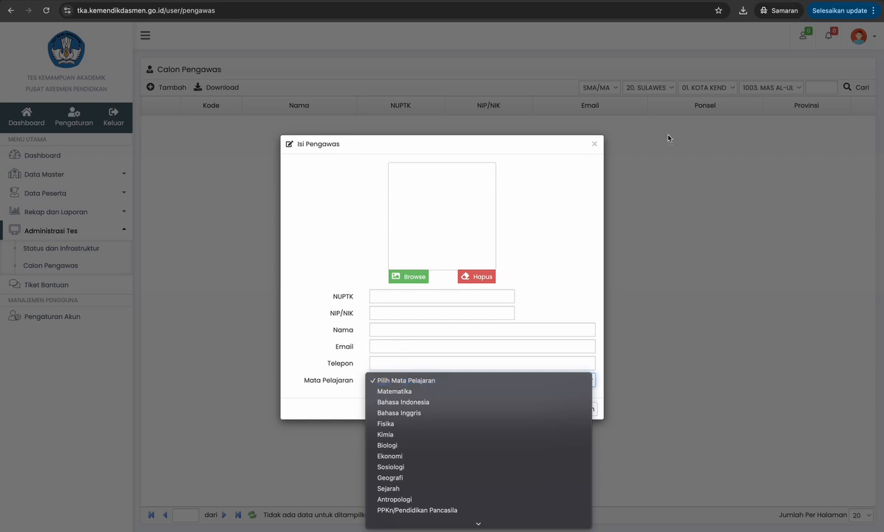
click(598, 151)
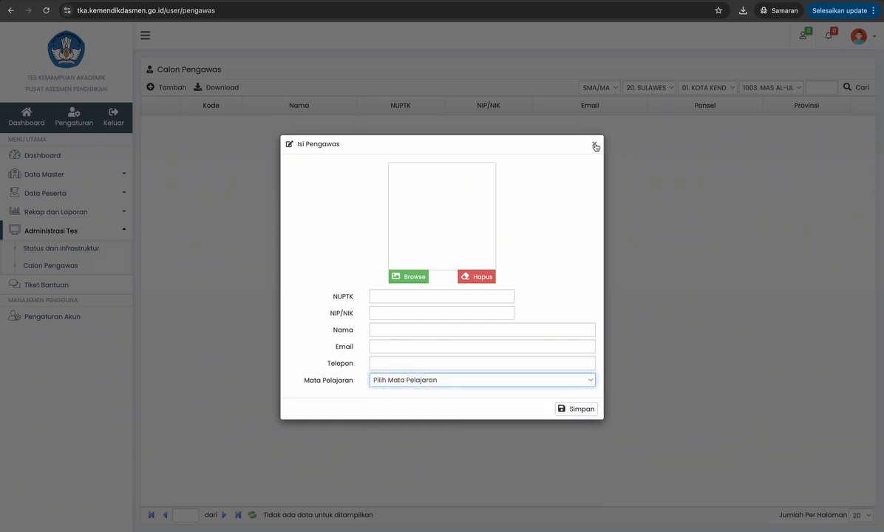
click(595, 145)
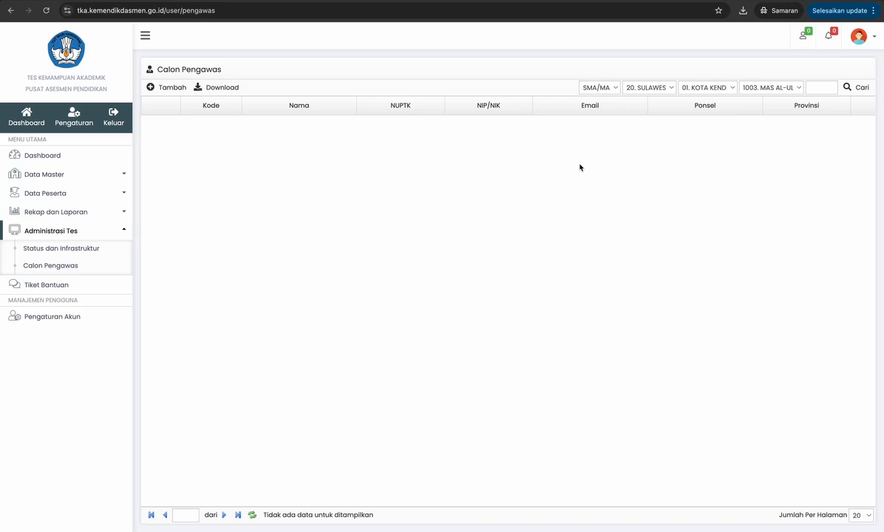
key(super+shift+5)
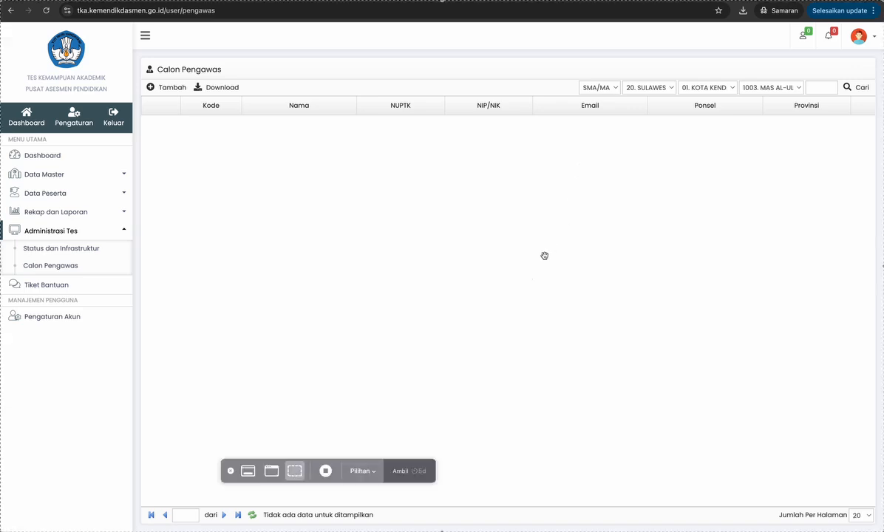